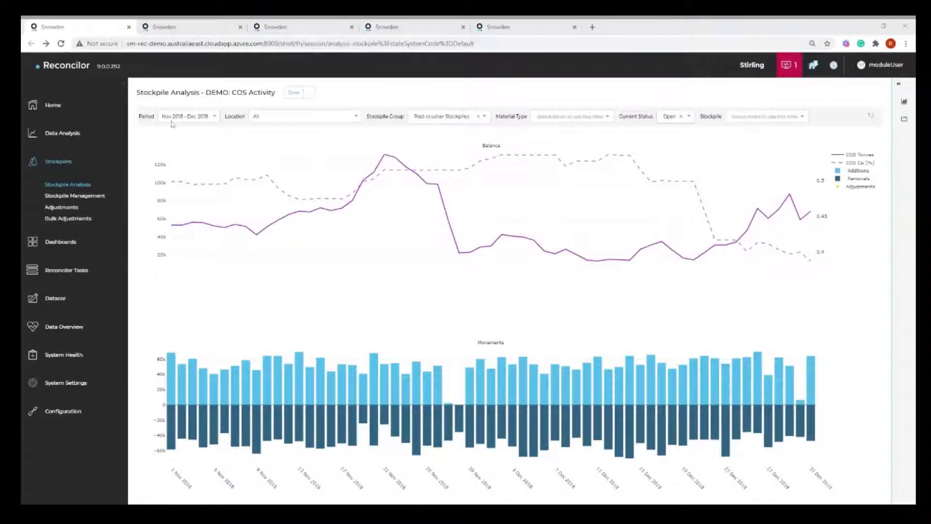
Step: Review the available data analysis screens and the saved configurations of Stockpile Analysis and Material Movement
left_click(72, 133)
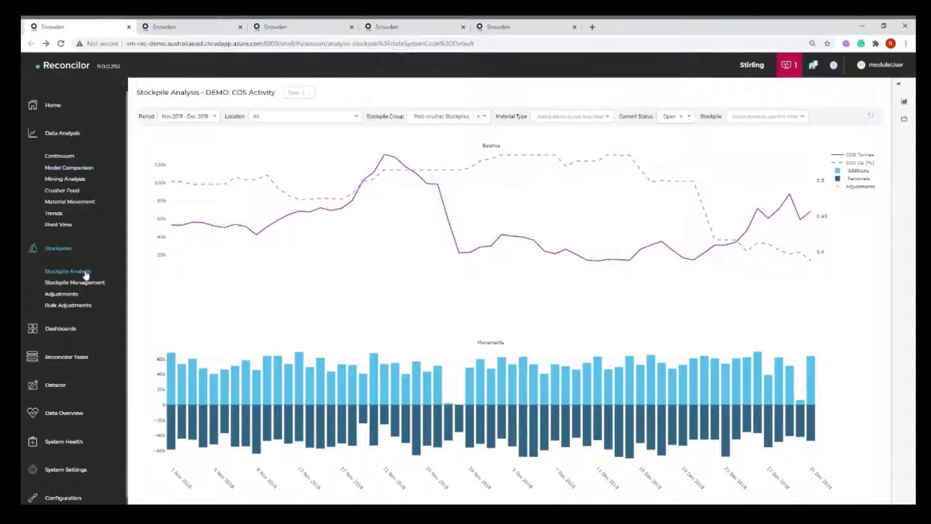
left_click(904, 120)
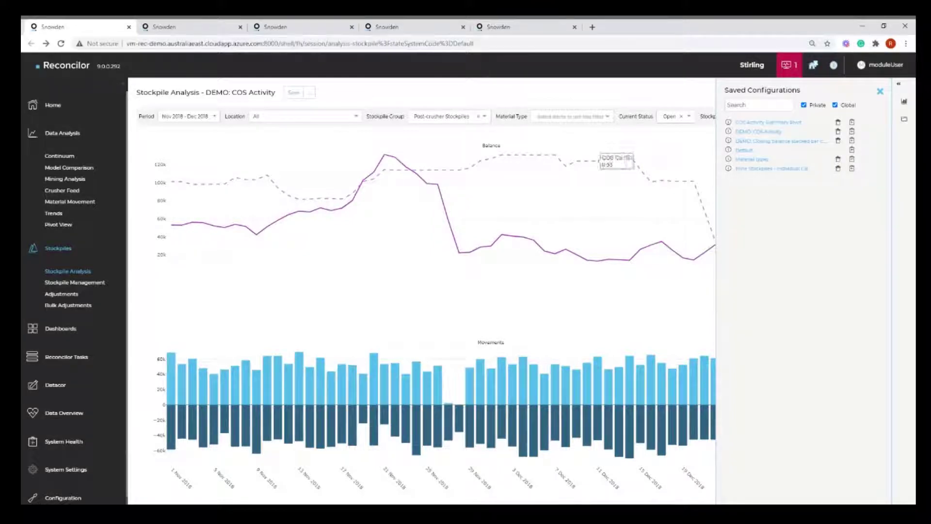
left_click(206, 30)
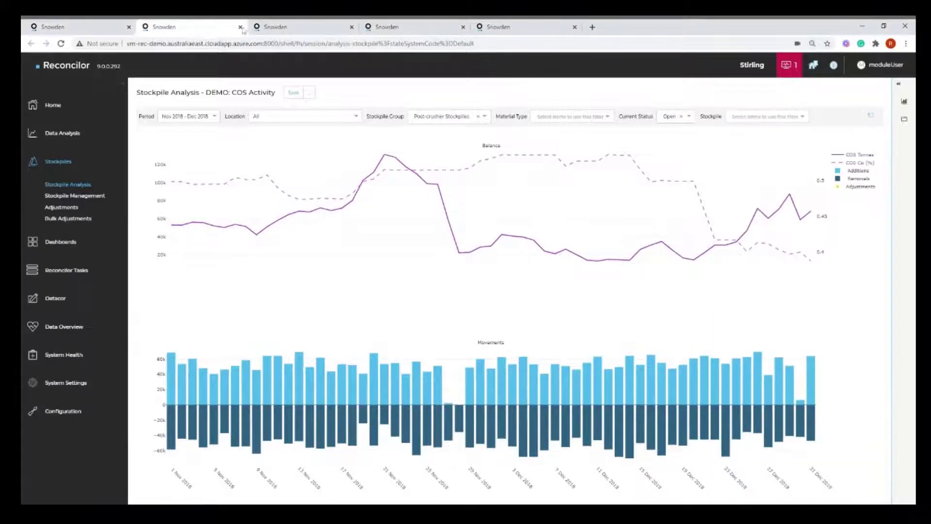
left_click(299, 27)
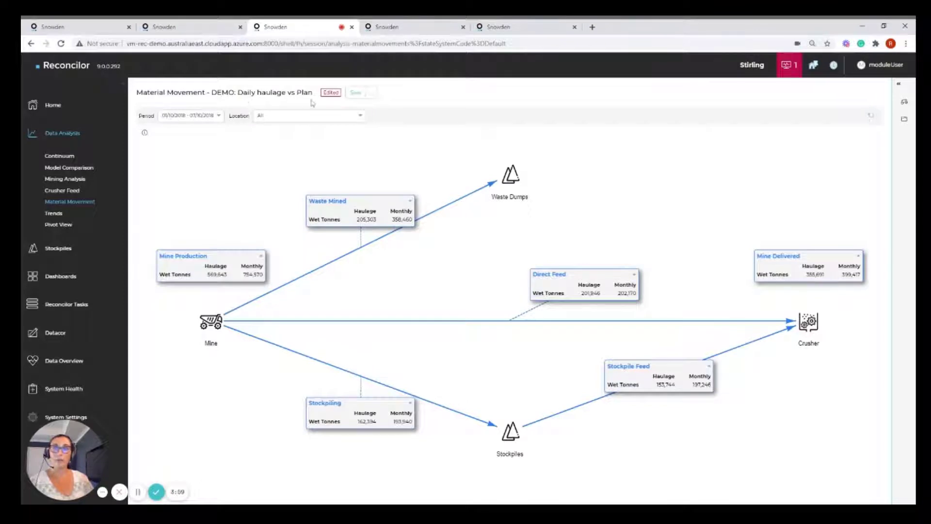
left_click(905, 120)
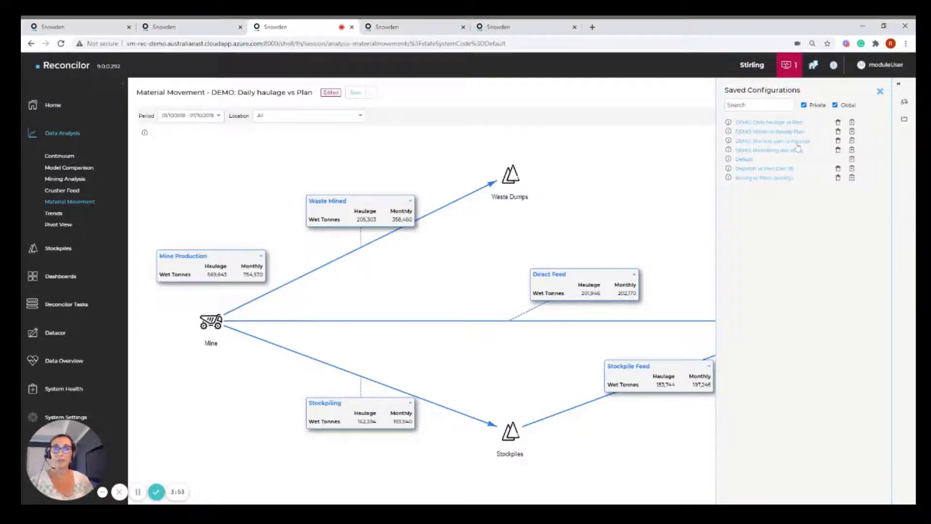
Step: Load the saved configuration "DEMO: Survey vs Haulage" on the Trends screen and close the configuration list
left_click(427, 28)
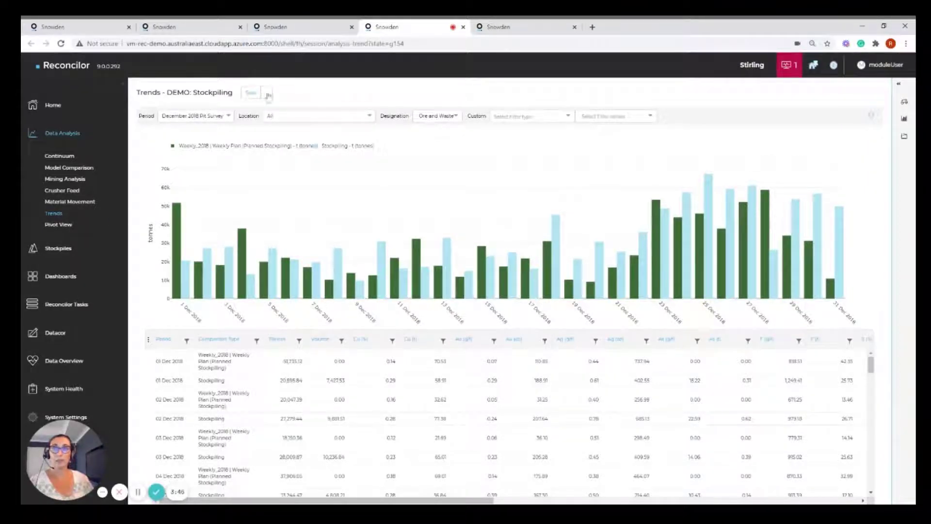
left_click(904, 137)
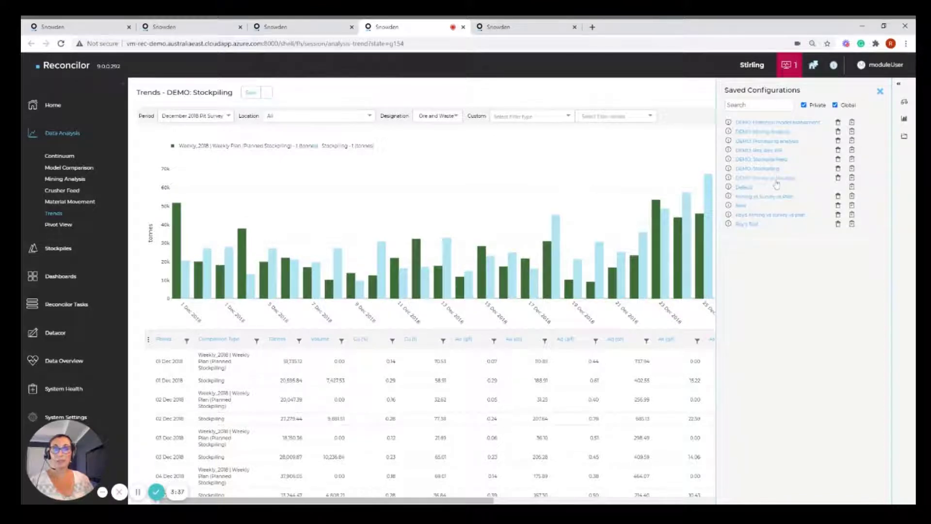
left_click(776, 179)
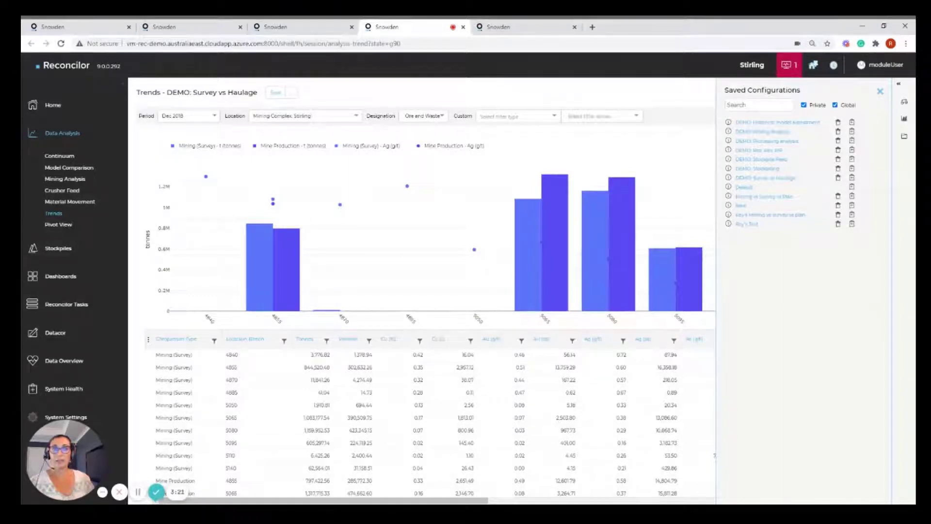
left_click(881, 93)
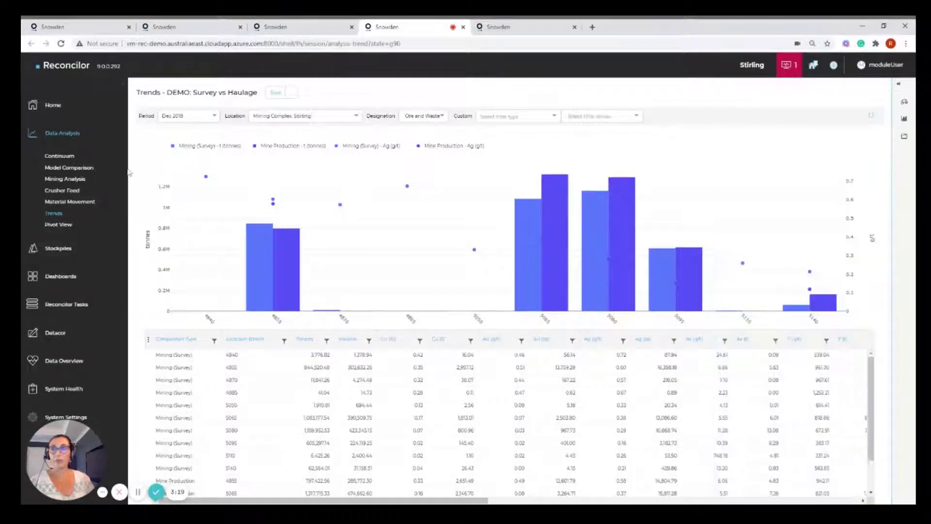
Step: Add "Trend Analysis - DEMO: Survey vs Haulage" as the fourth view of the "Demo: Analysis screens" dashboard and apply it
left_click(514, 28)
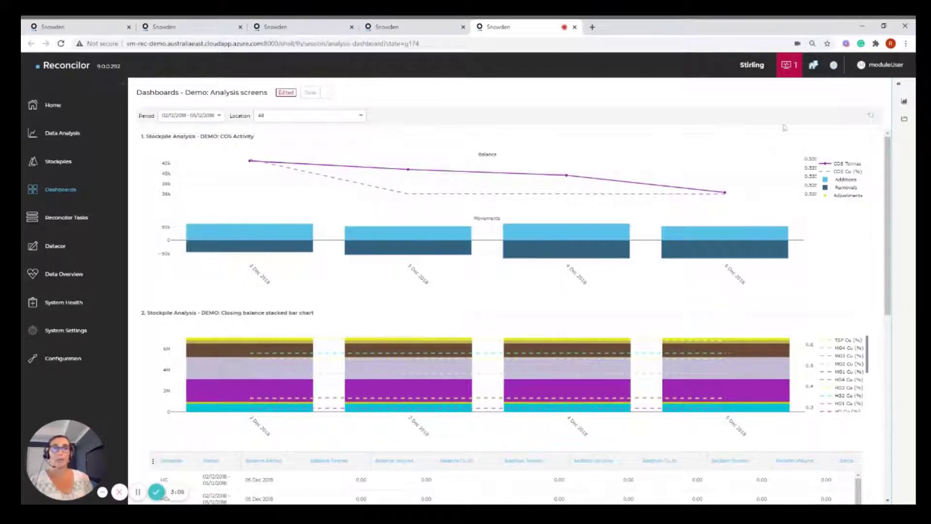
left_click(905, 120)
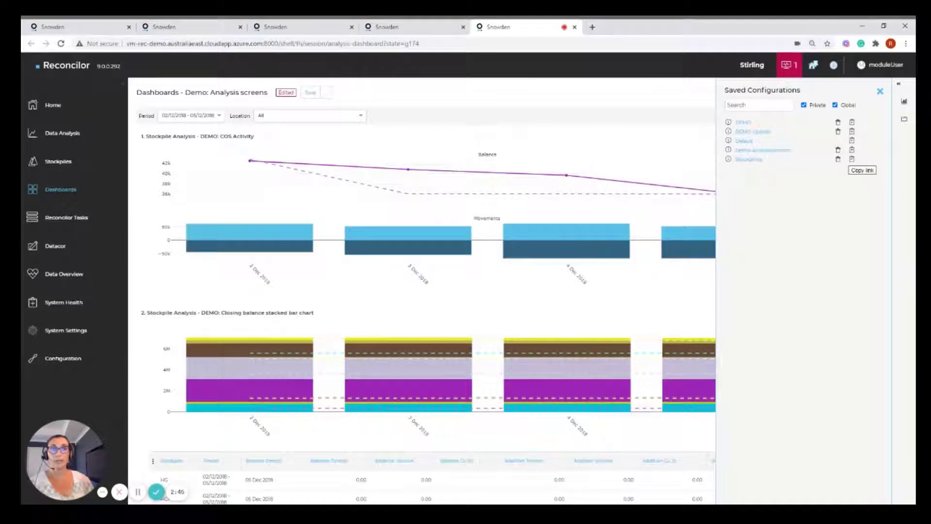
left_click(904, 102)
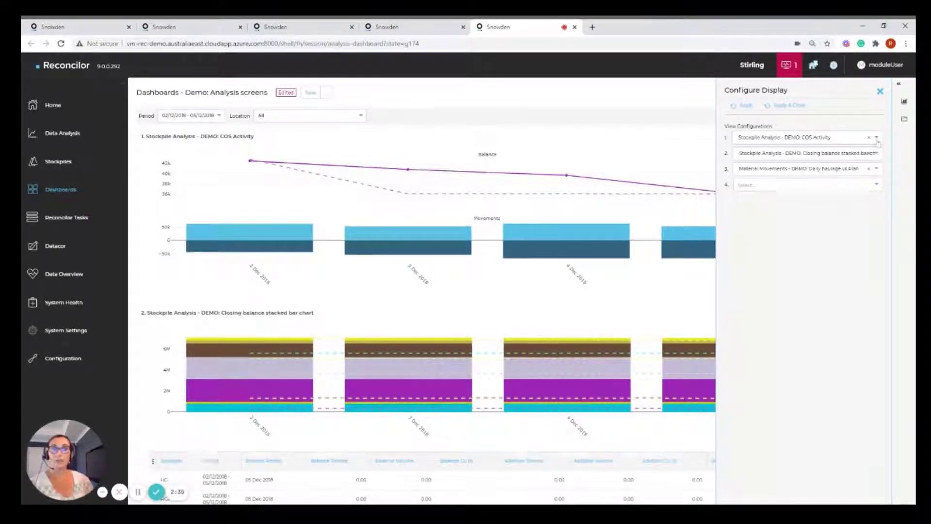
left_click(876, 185)
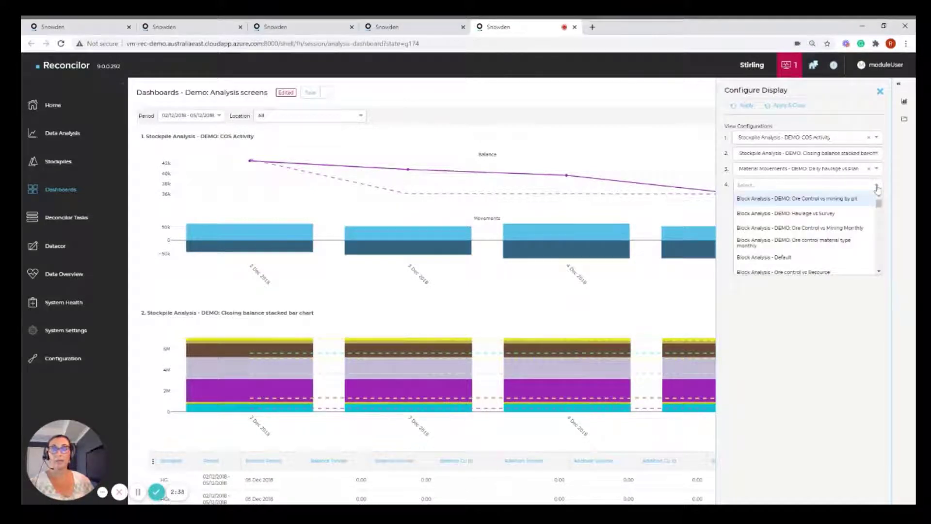
type("t")
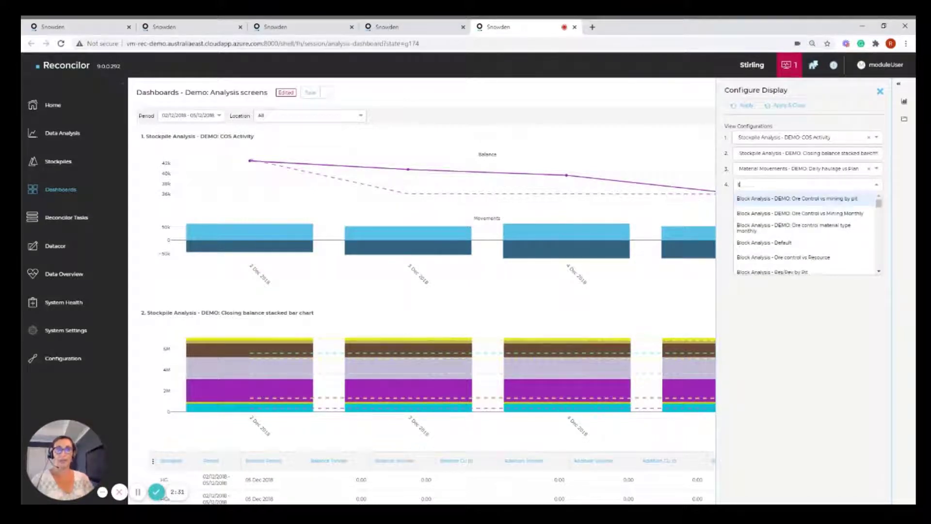
type("ren")
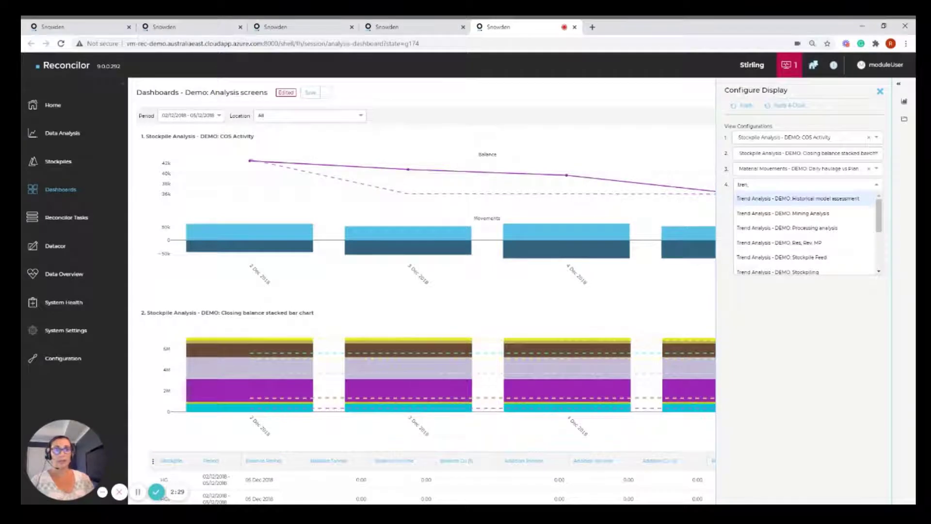
type("d")
scroll(850, 218, "down", 3)
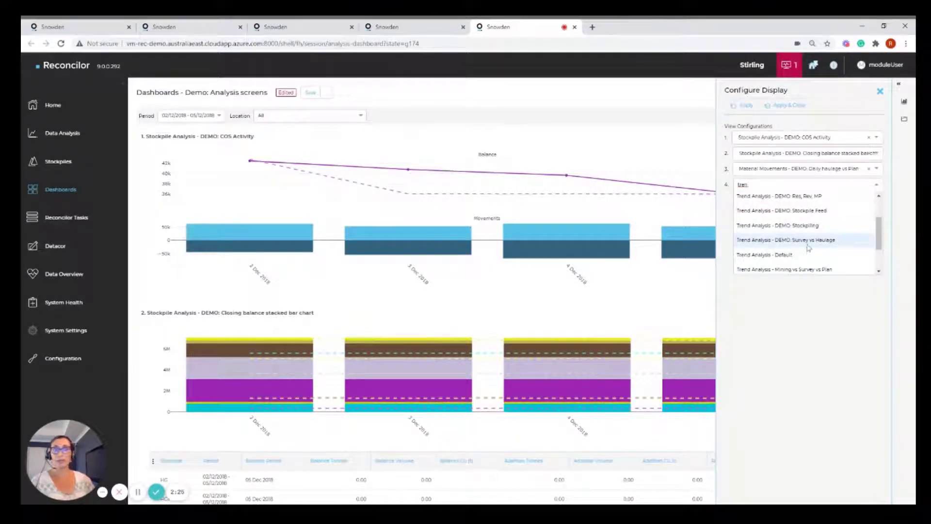
key("Return")
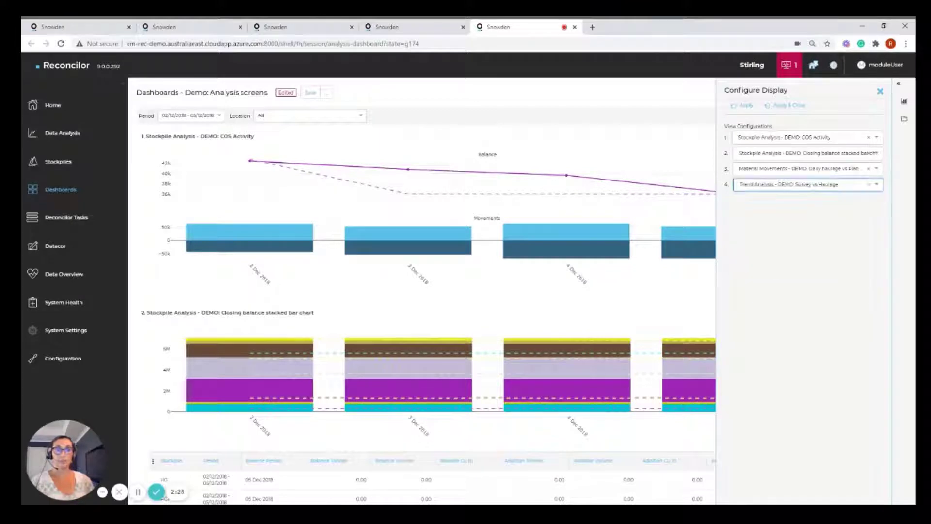
left_click(795, 106)
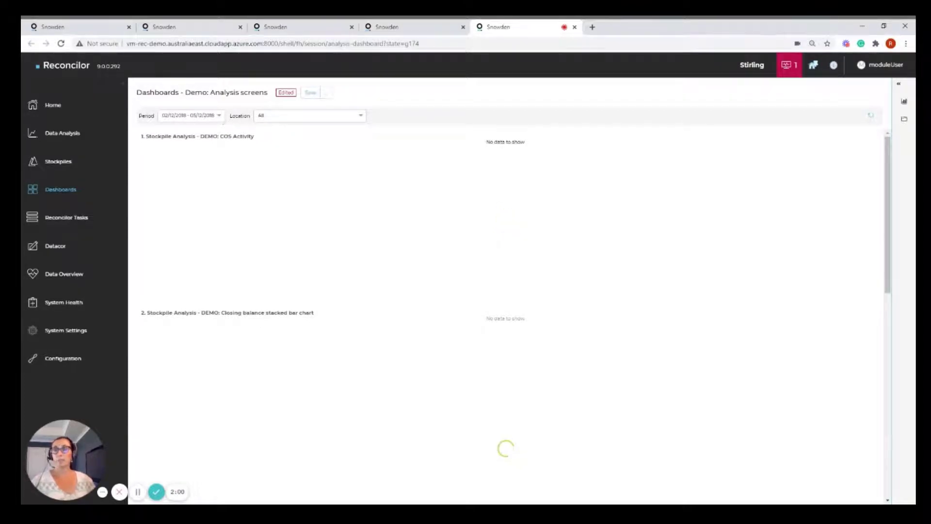
left_click(220, 116)
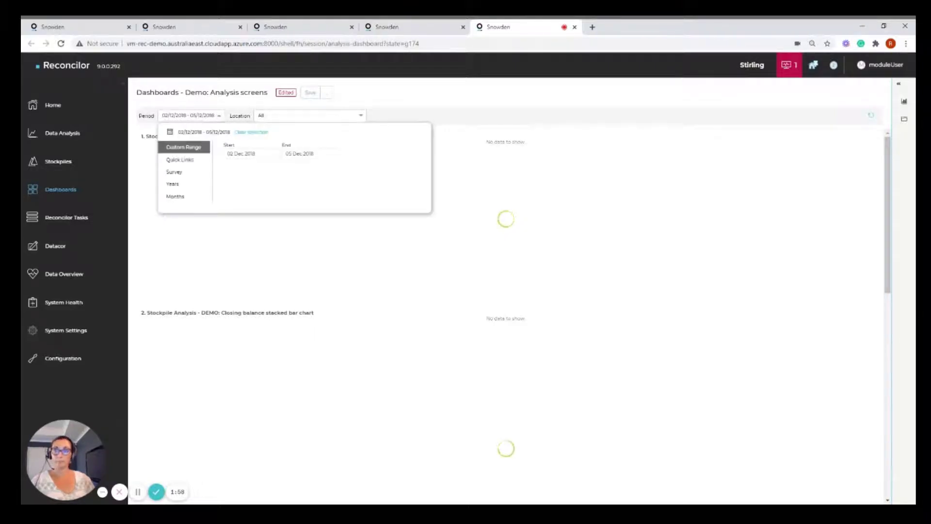
left_click(190, 161)
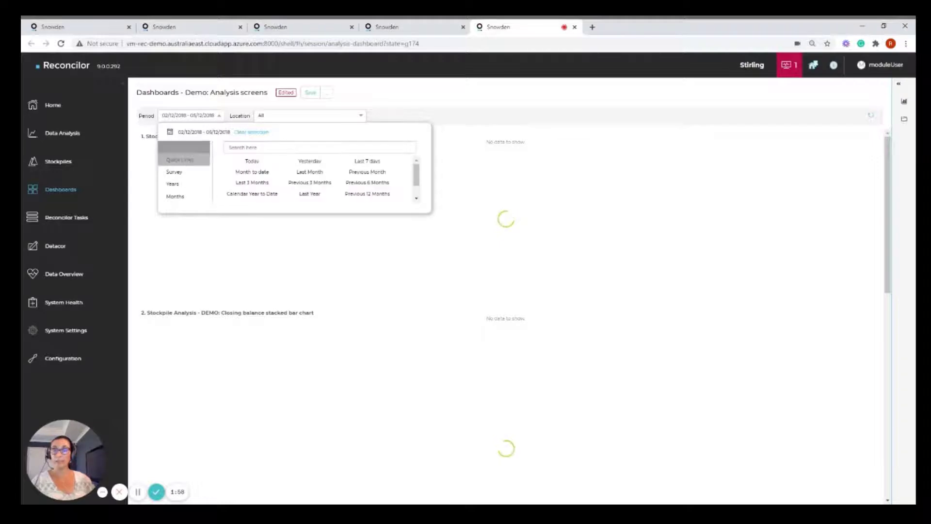
left_click(319, 165)
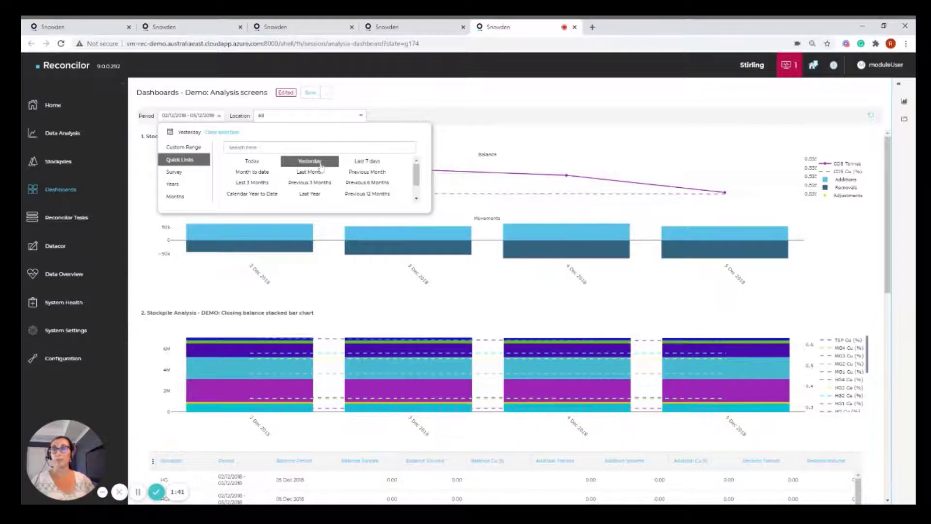
left_click(320, 165)
left_click(535, 106)
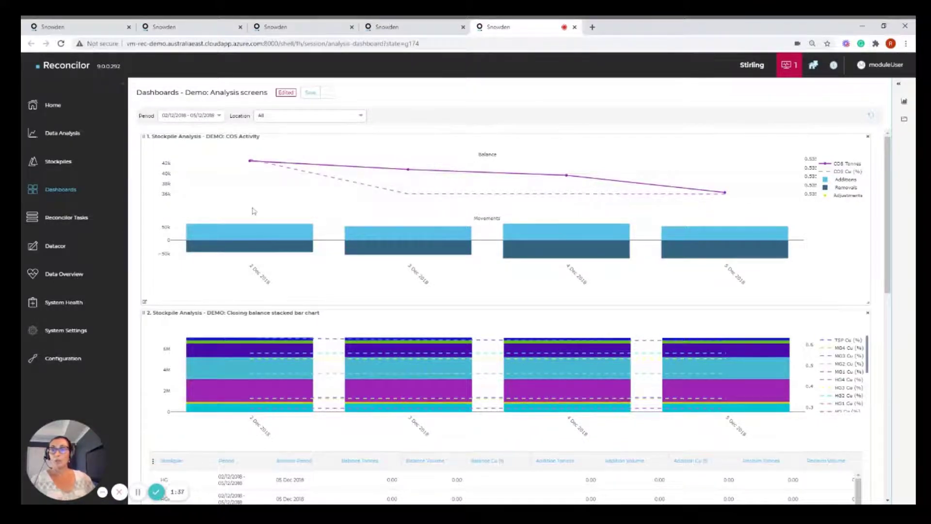
Step: Move the Survey vs Haulage trend panel directly above the Material Movements panel and enlarge it in both directions
left_click(905, 102)
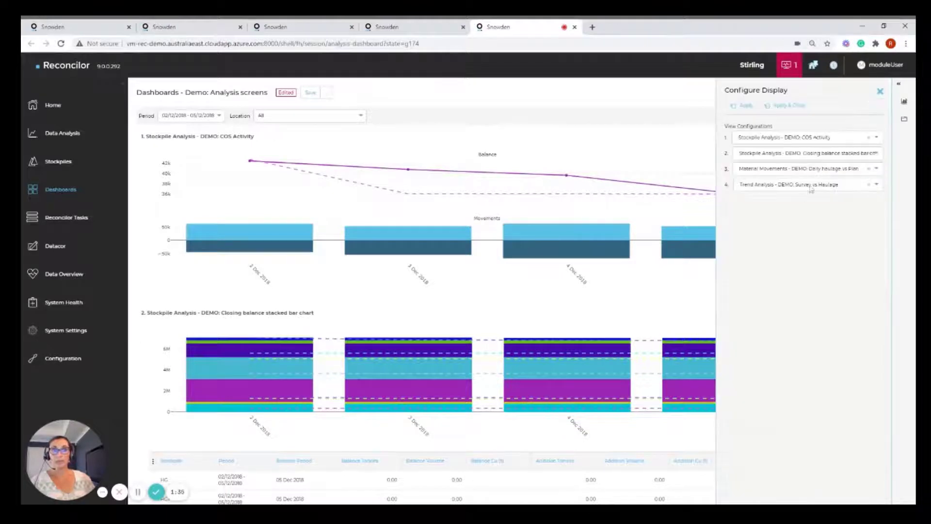
scroll(516, 224, "down", 5)
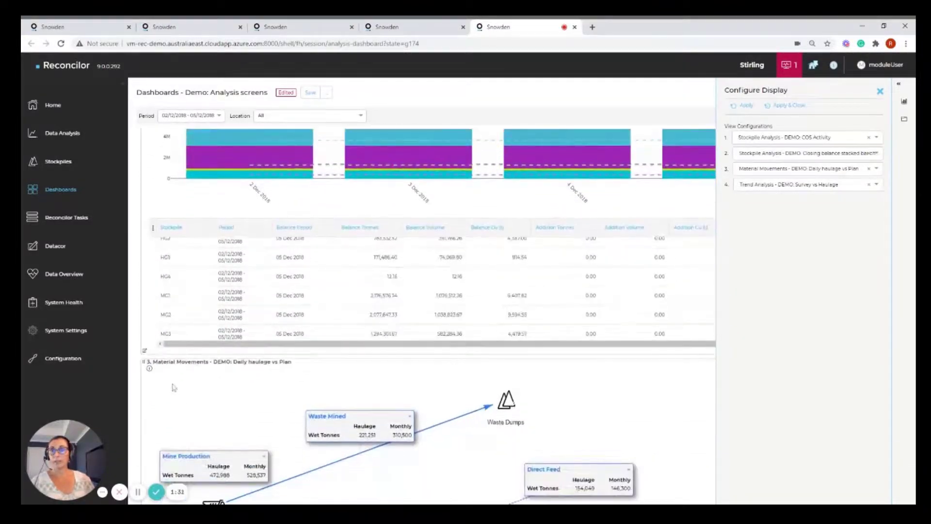
scroll(216, 398, "down", 5)
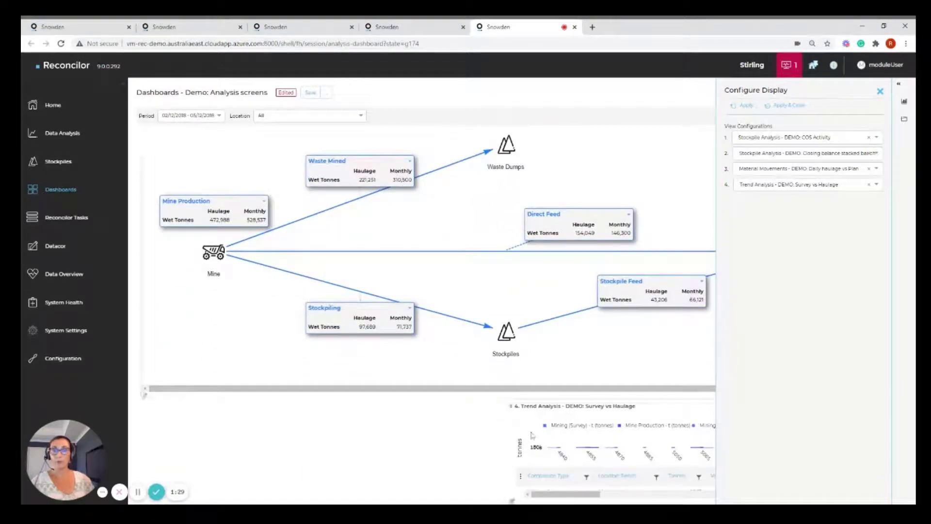
left_click(878, 92)
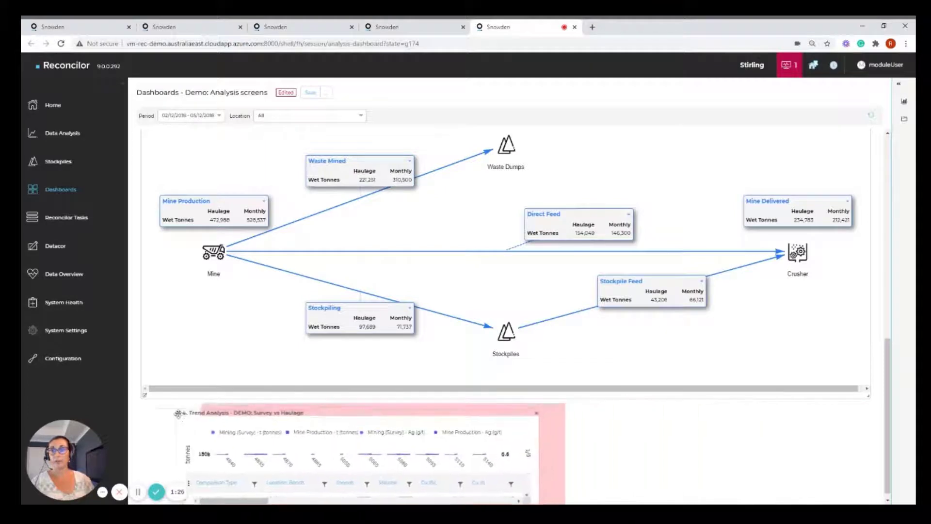
left_click_drag(140, 406, 139, 406)
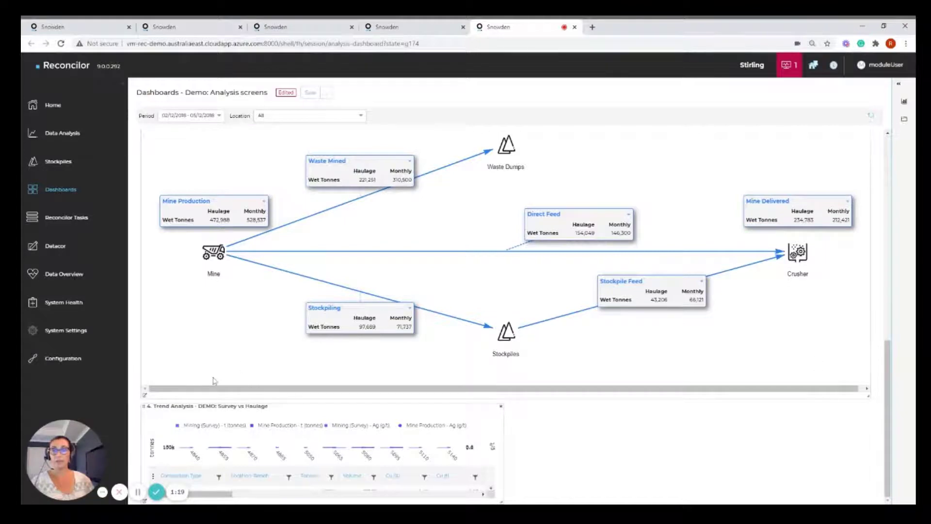
left_click_drag(144, 408, 174, 194)
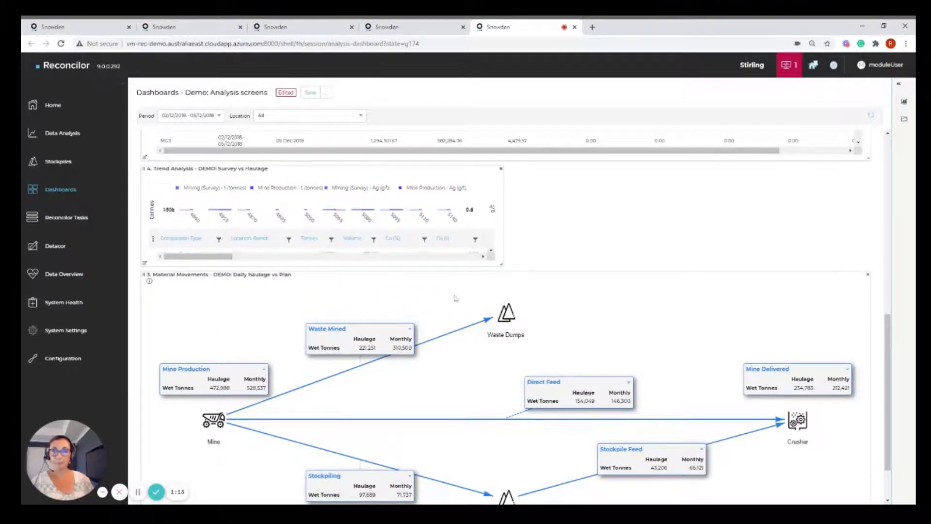
left_click_drag(501, 263, 585, 302)
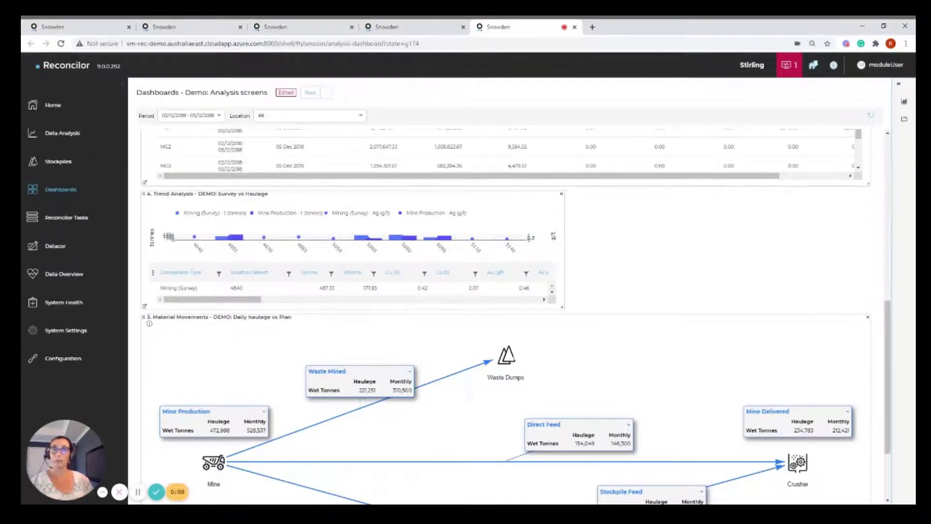
Step: View the Survey vs Haulage panel on its full Trends screen and return to the dashboard
left_click(145, 307)
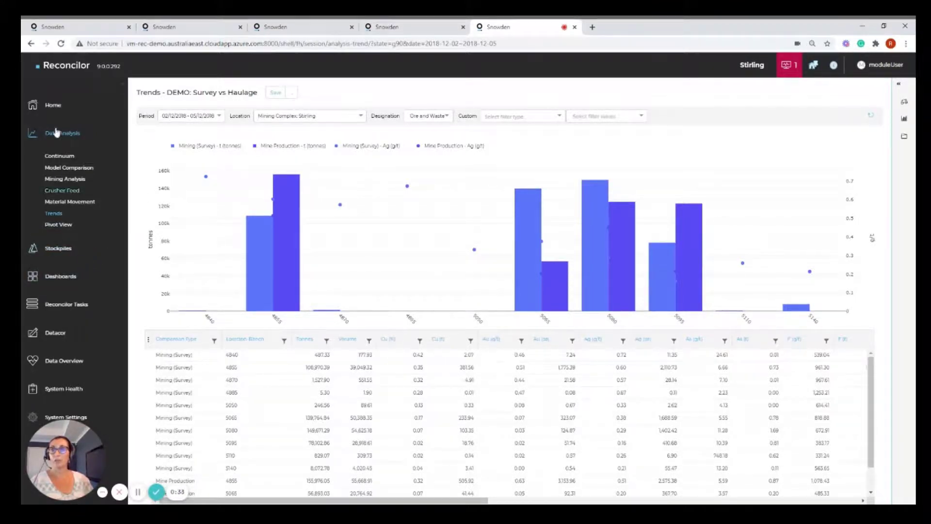
left_click(31, 44)
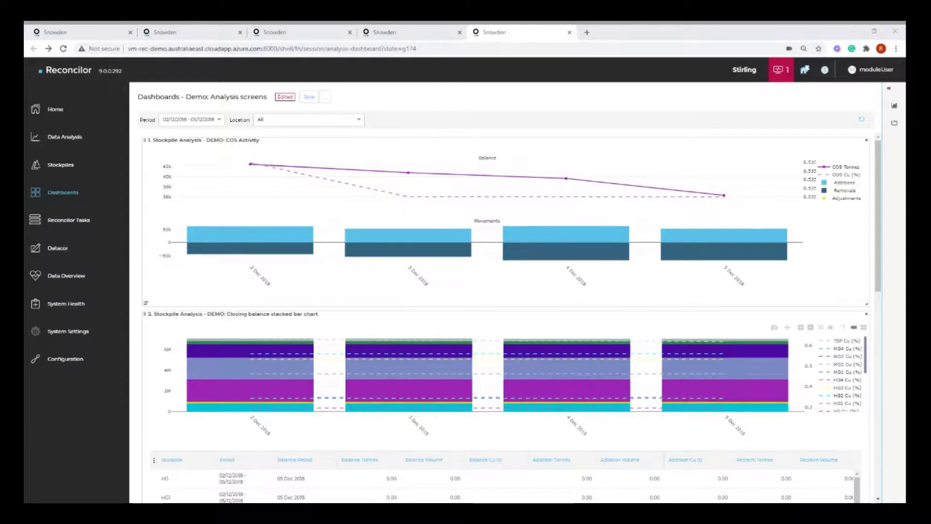
Step: Display the dashboard's saved configurations and load the configuration link ending in analysis-dashboard?state=g26 in a new browser tab
left_click(894, 124)
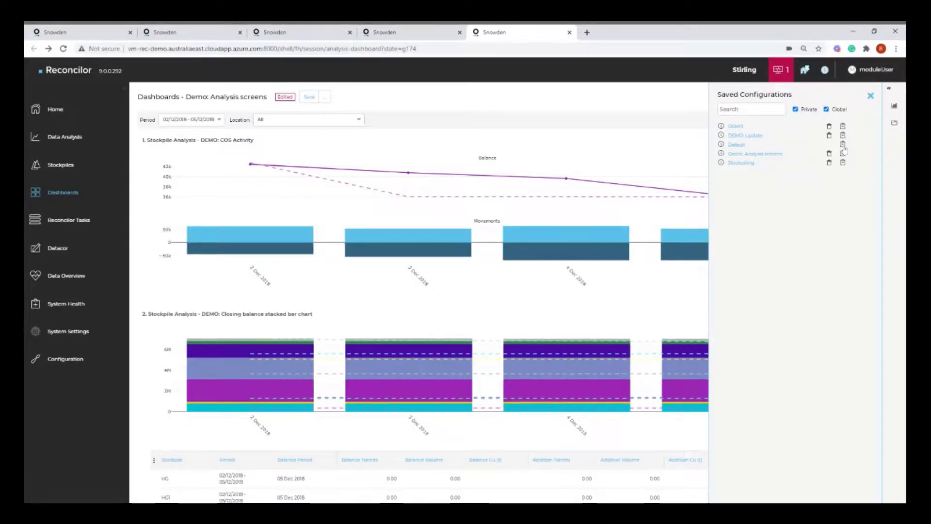
left_click(586, 32)
left_click(558, 49)
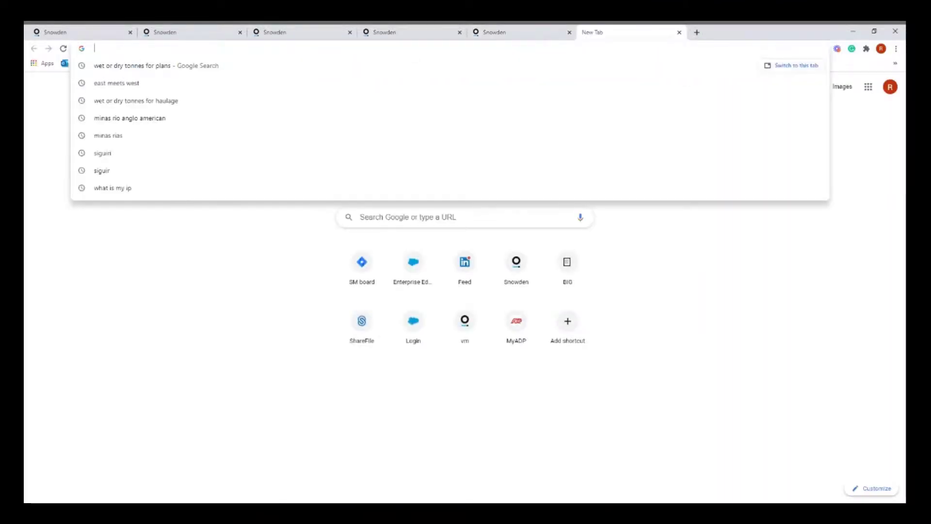
type("http://vm-rec-demo.australiaeast.cloudapp.azure.com:8000/shell/fh/session/analysis-dashboard?state=g26")
key("Return")
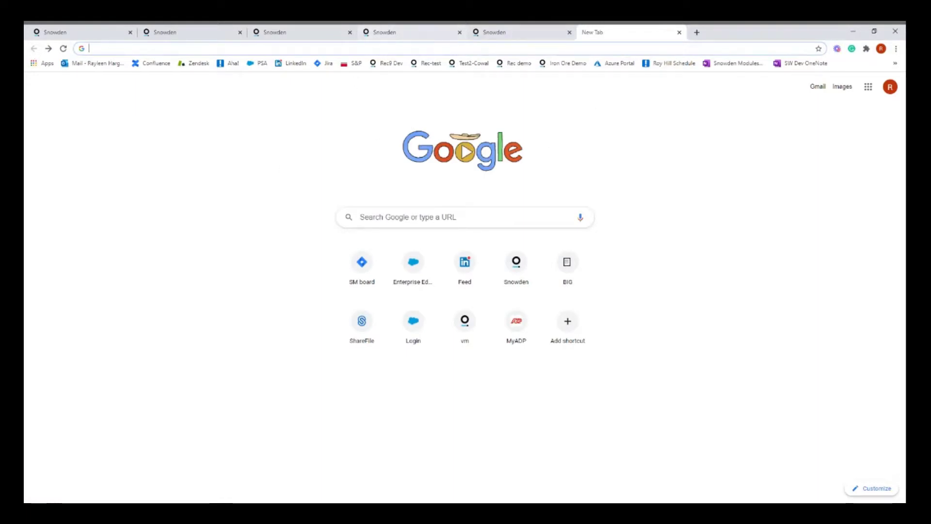
Step: Return to the browser tab showing Material Movement and take it back to the Pivot View screen
left_click(536, 34)
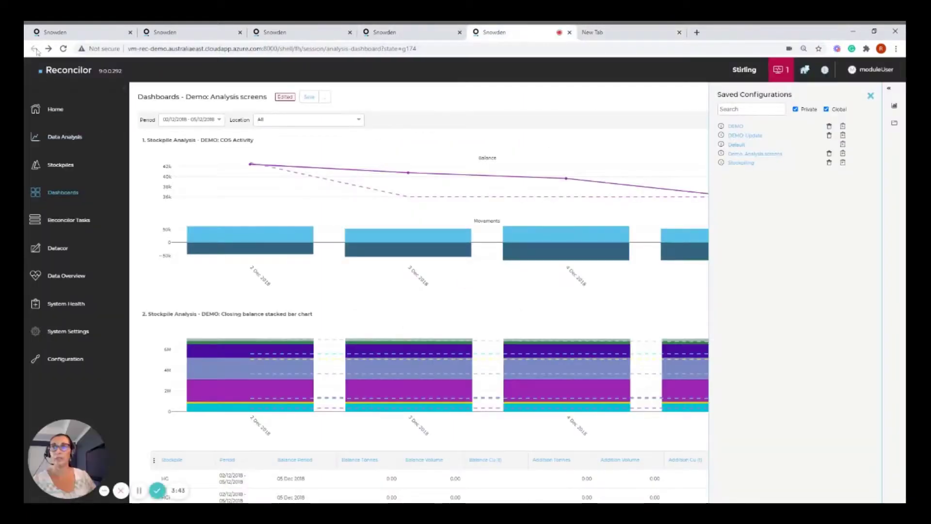
left_click(413, 34)
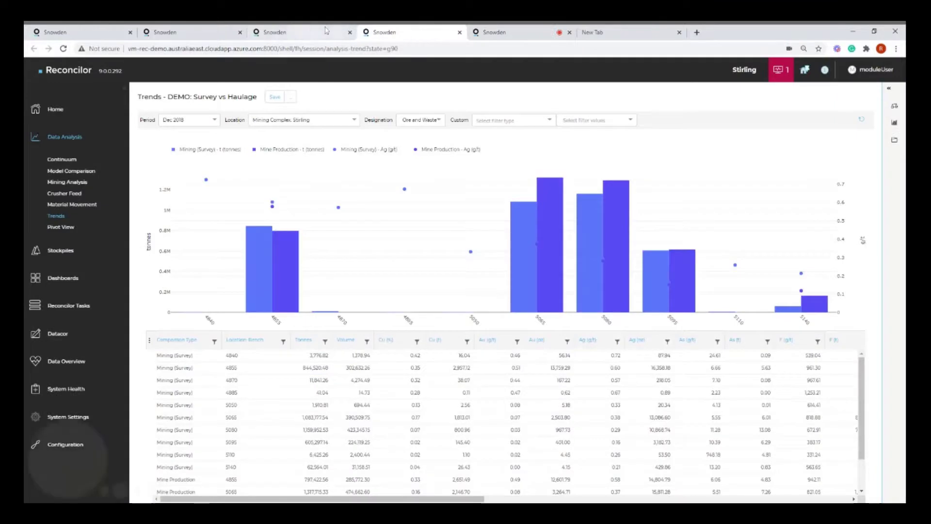
left_click(310, 33)
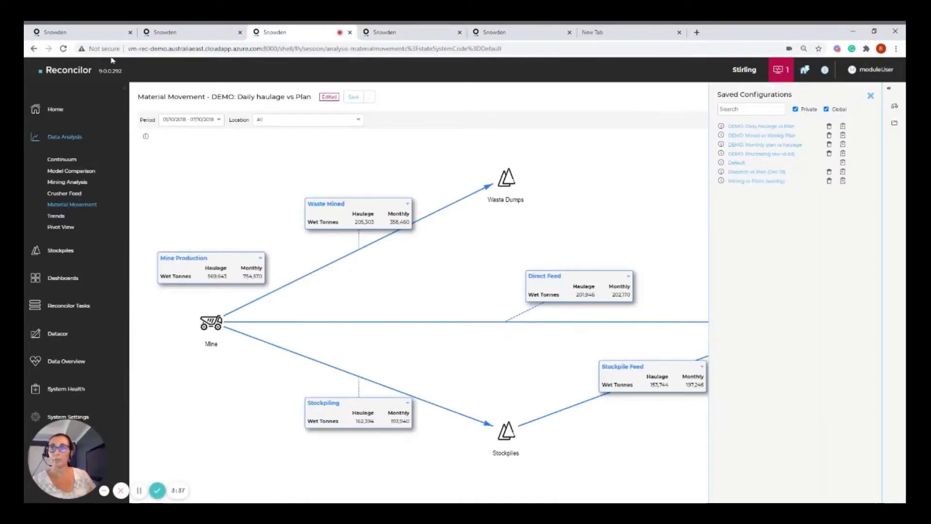
left_click(34, 49)
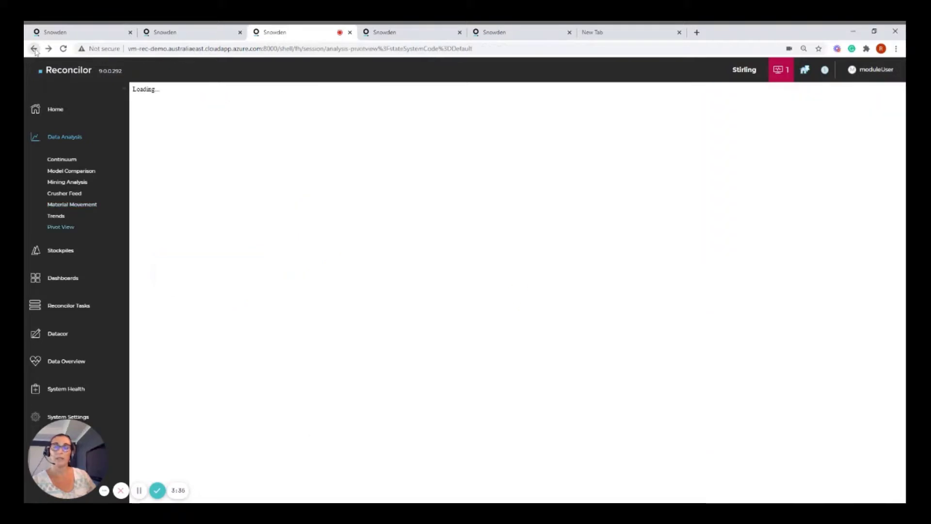